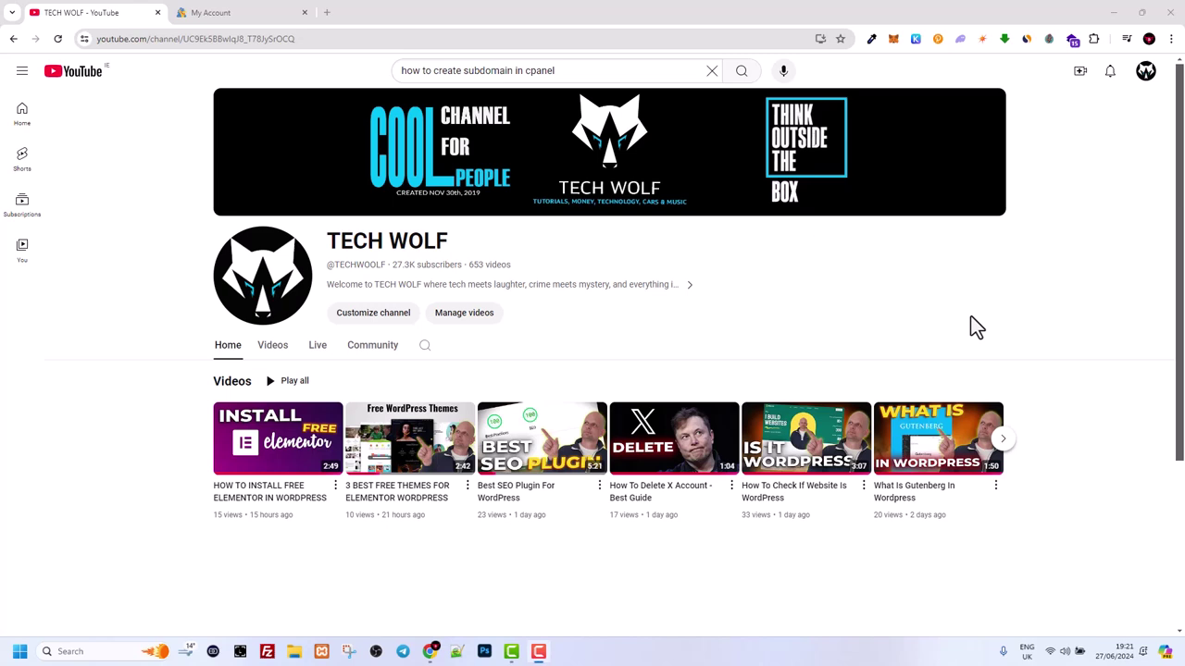
From the HostGator Hatchling Plan account page, open cPanel via the Quick Links.
{"action": "left_click", "coordinate": [239, 15]}
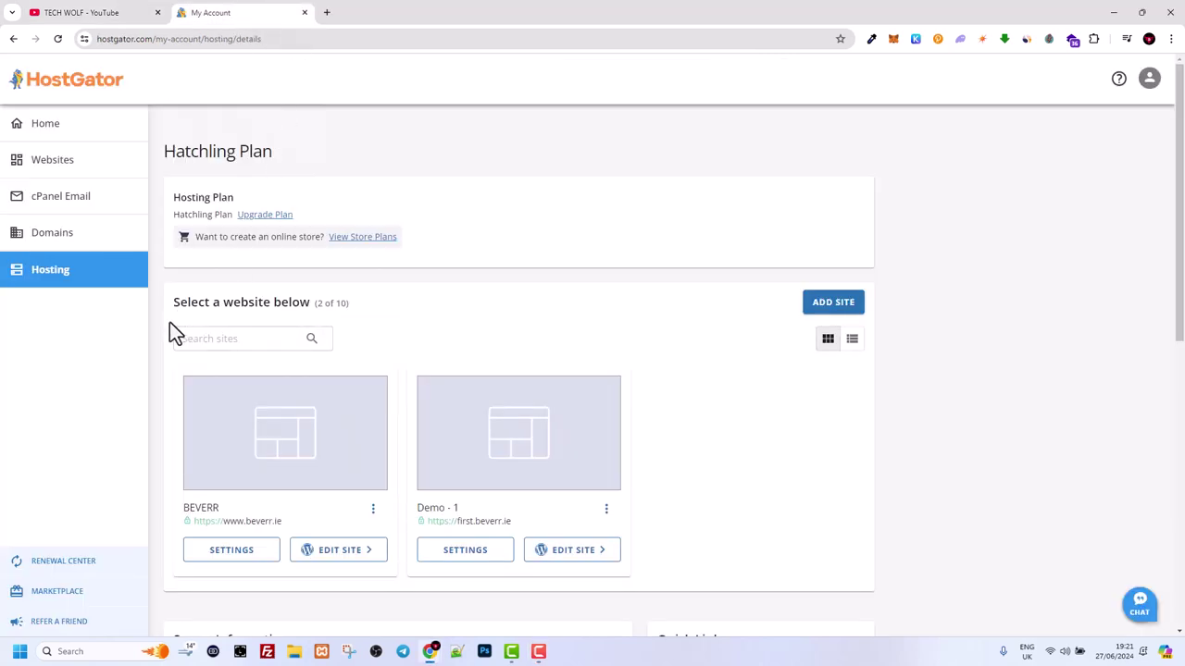
{"action": "scroll", "coordinate": [169, 328], "scroll_direction": "down", "scroll_amount": 3}
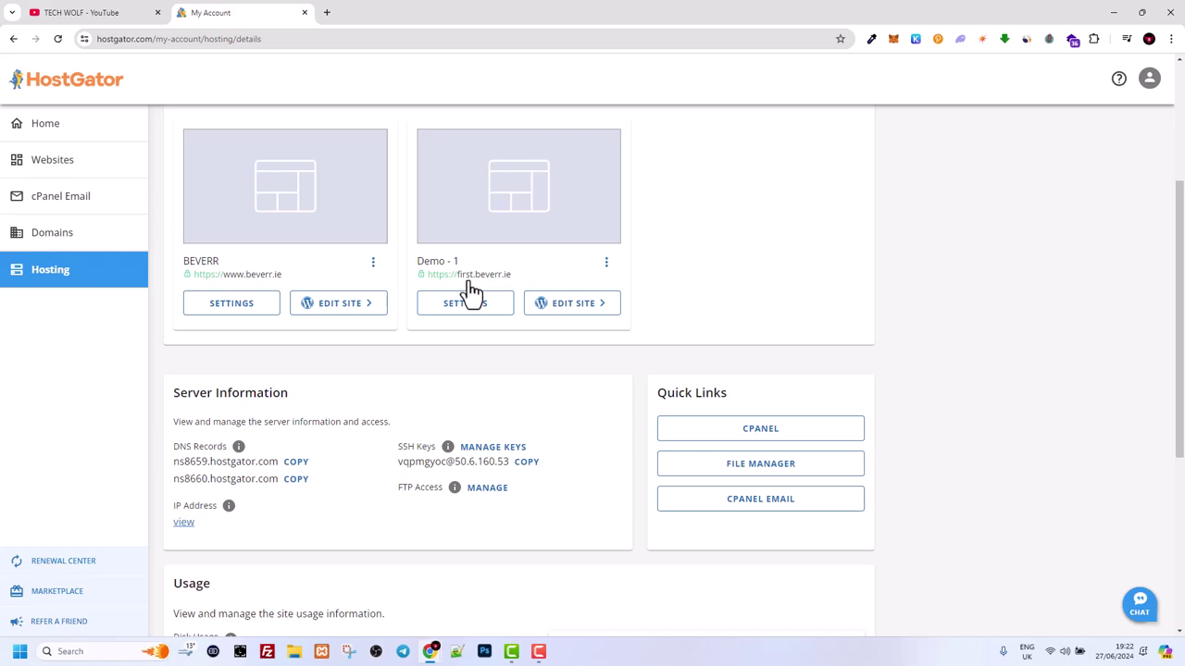
{"action": "left_click", "coordinate": [760, 430]}
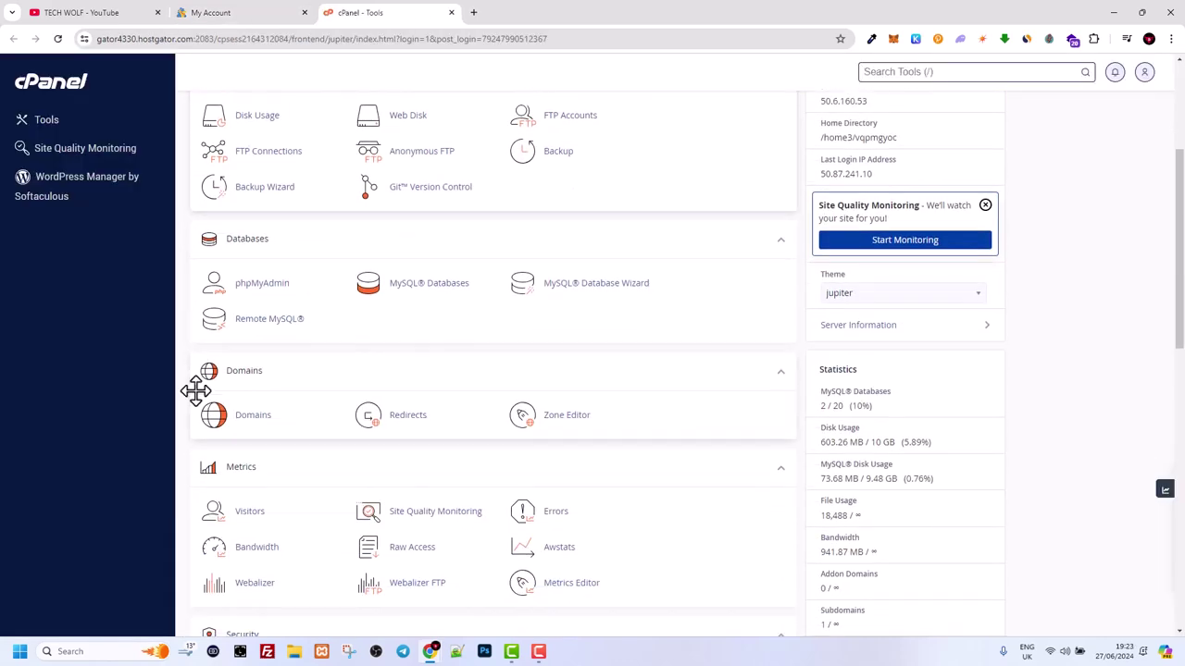
Go to Domains in cPanel and start the Create A New Domain form.
{"action": "scroll", "coordinate": [196, 392], "scroll_direction": "down", "scroll_amount": 1}
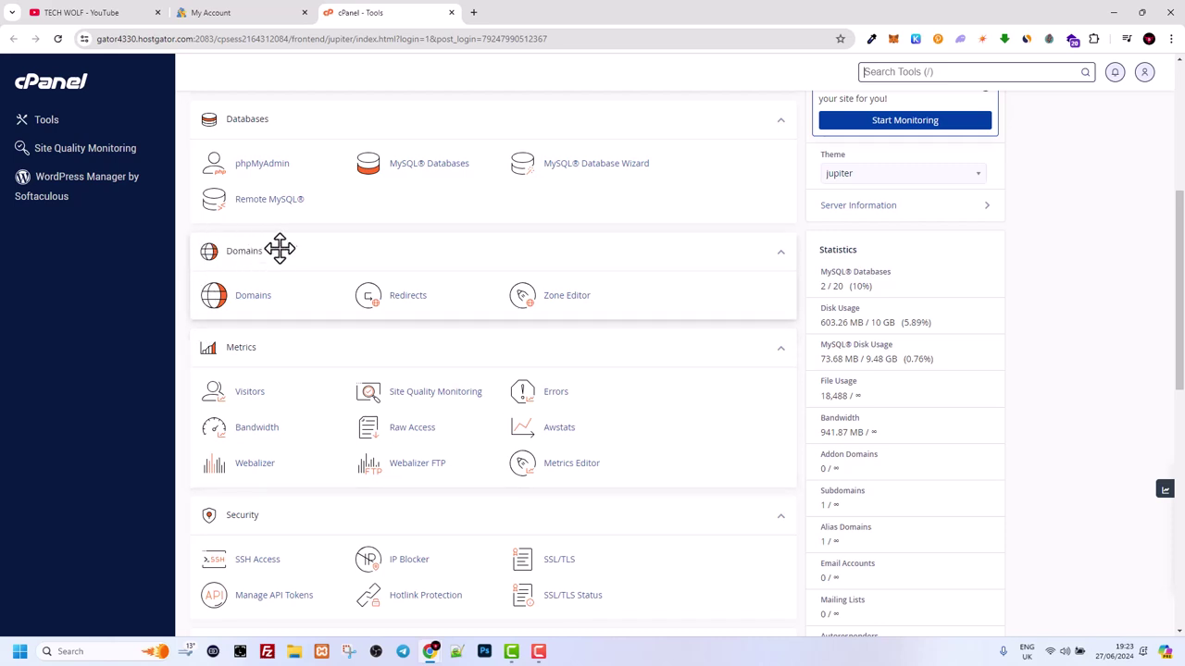
{"action": "left_click", "coordinate": [247, 300]}
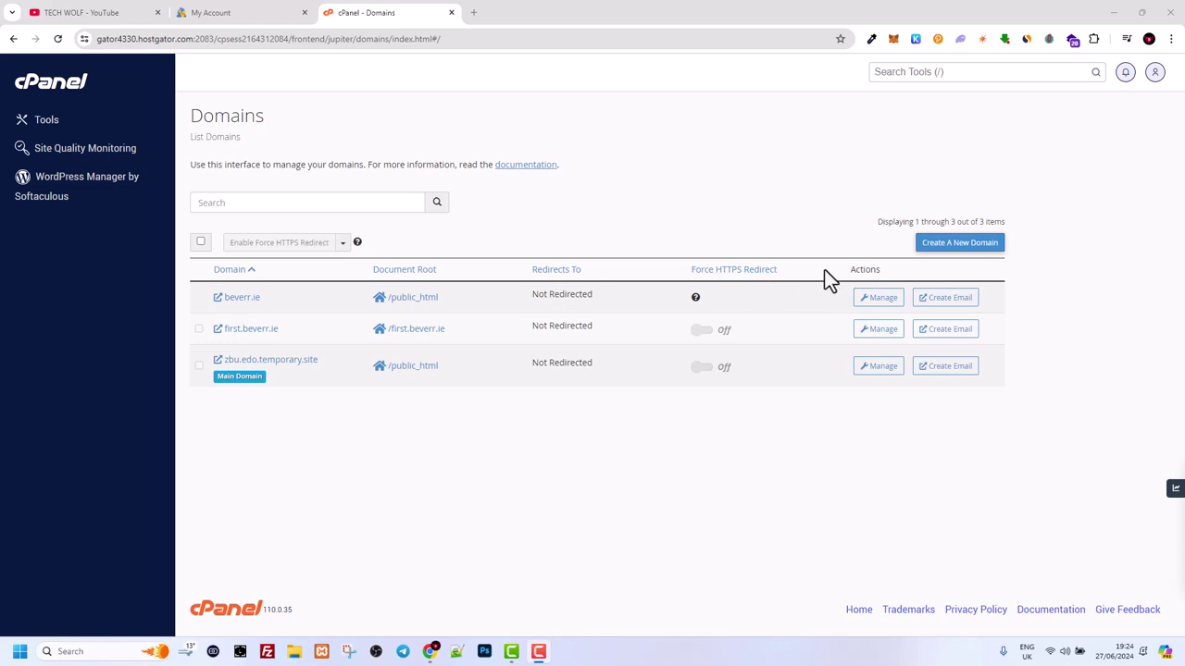
{"action": "left_click", "coordinate": [977, 259]}
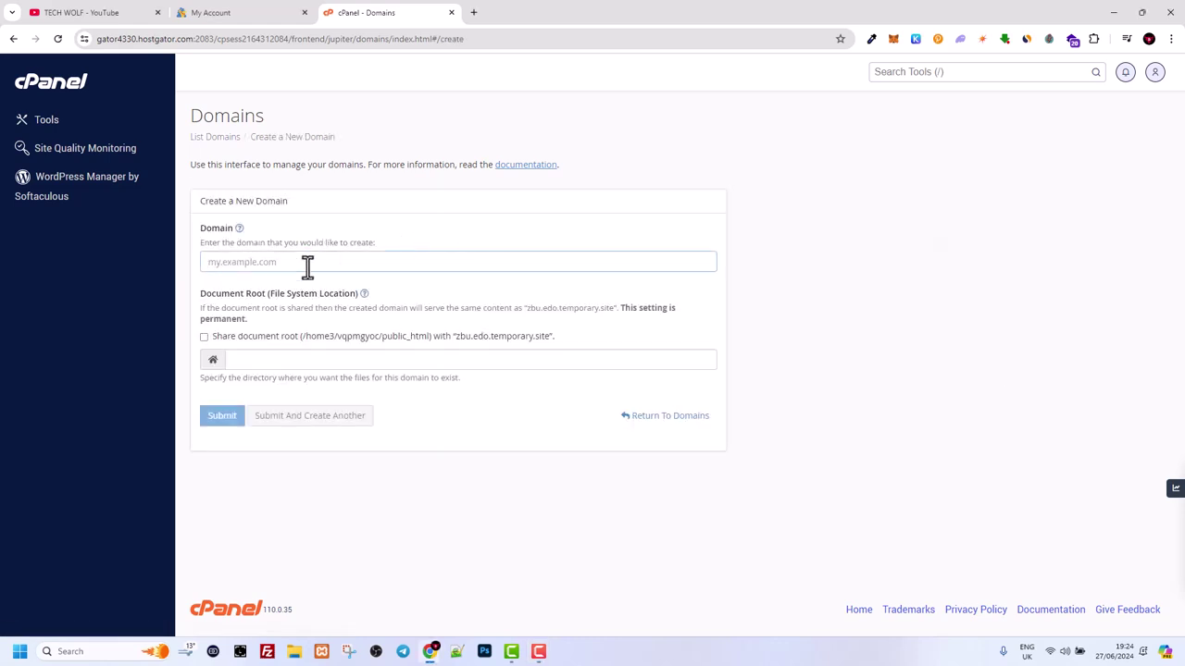
Enter second.beverr.ie as the domain name, keeping the auto-filled second.beverr.ie document root.
{"action": "left_click", "coordinate": [307, 264]}
{"action": "type", "text": "second"}
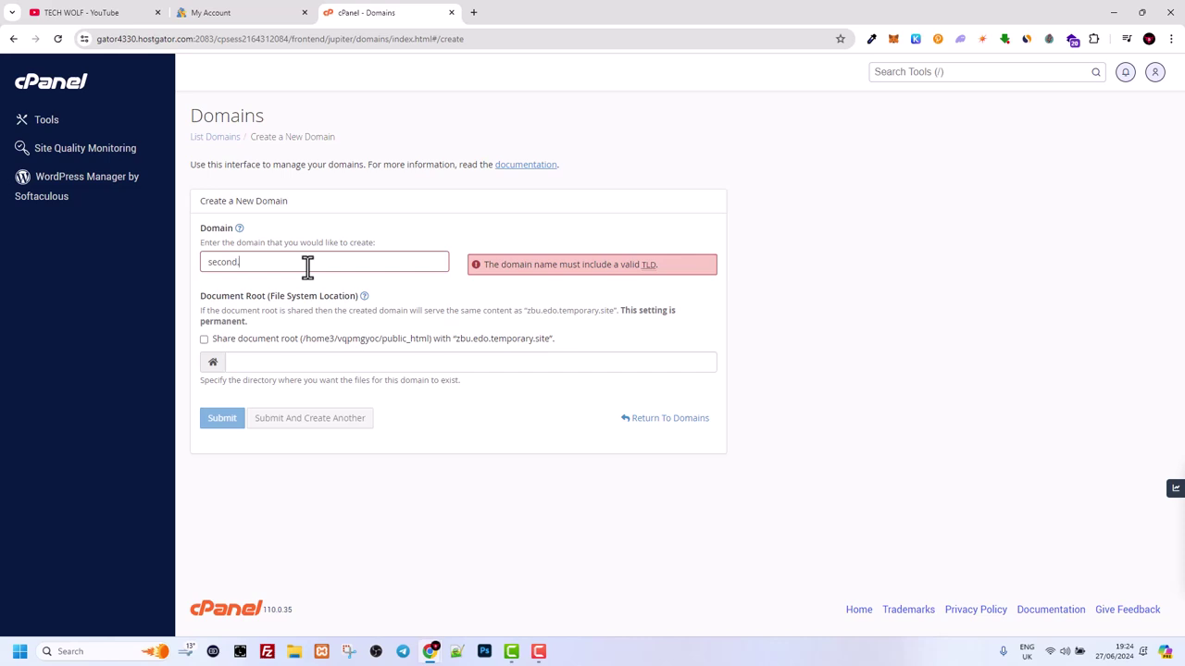
{"action": "type", "text": ".beverr.ie"}
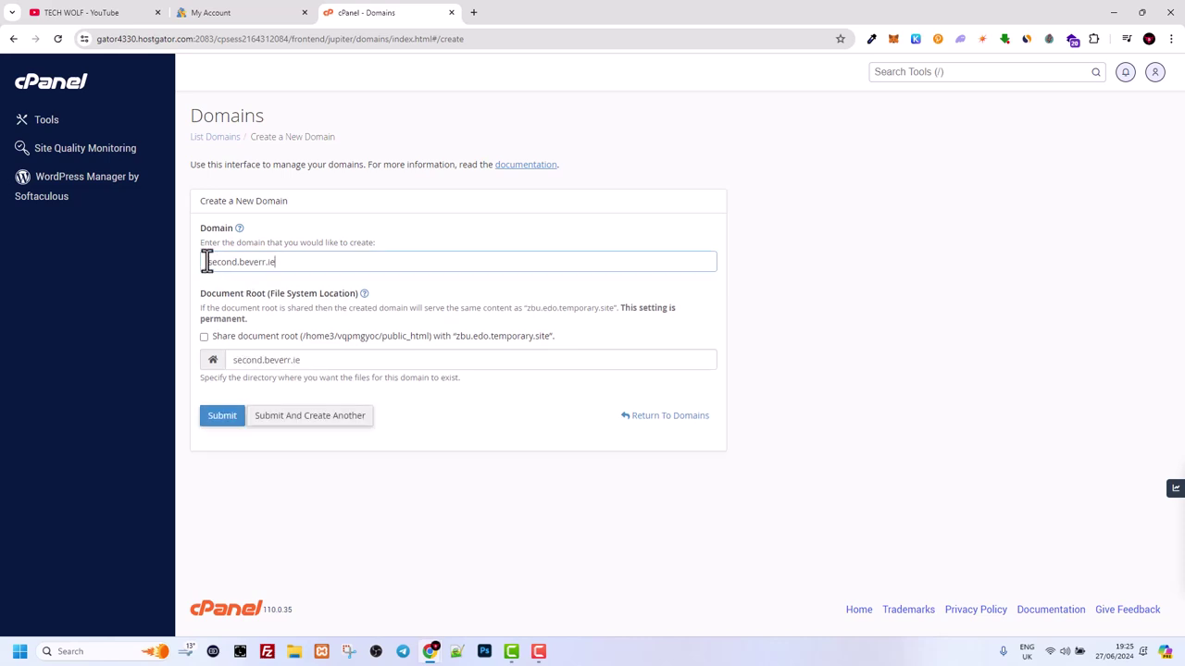
{"action": "left_click_drag", "start_coordinate": [207, 262], "coordinate": [236, 262]}
{"action": "left_click_drag", "start_coordinate": [232, 269], "coordinate": [271, 310]}
{"action": "left_click", "coordinate": [210, 264]}
{"action": "left_click_drag", "start_coordinate": [209, 264], "coordinate": [278, 293]}
Submit the second.beverr.ie domain, check it in the domains list, and return to cPanel home.
{"action": "left_click", "coordinate": [222, 421]}
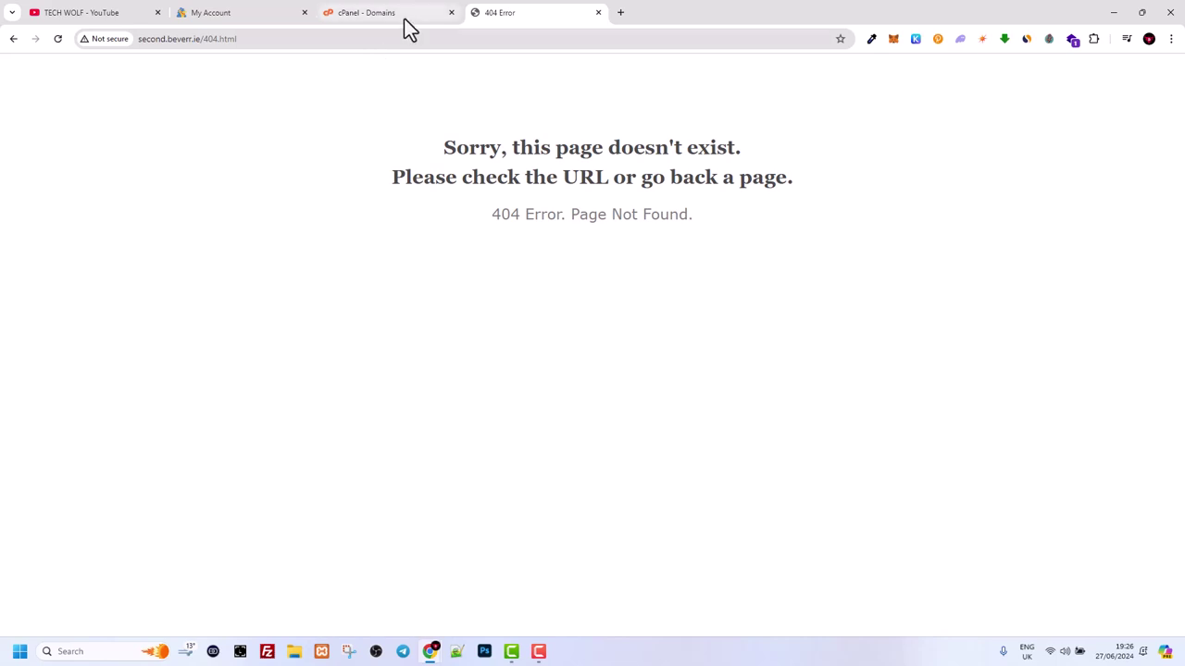
{"action": "left_click", "coordinate": [407, 13]}
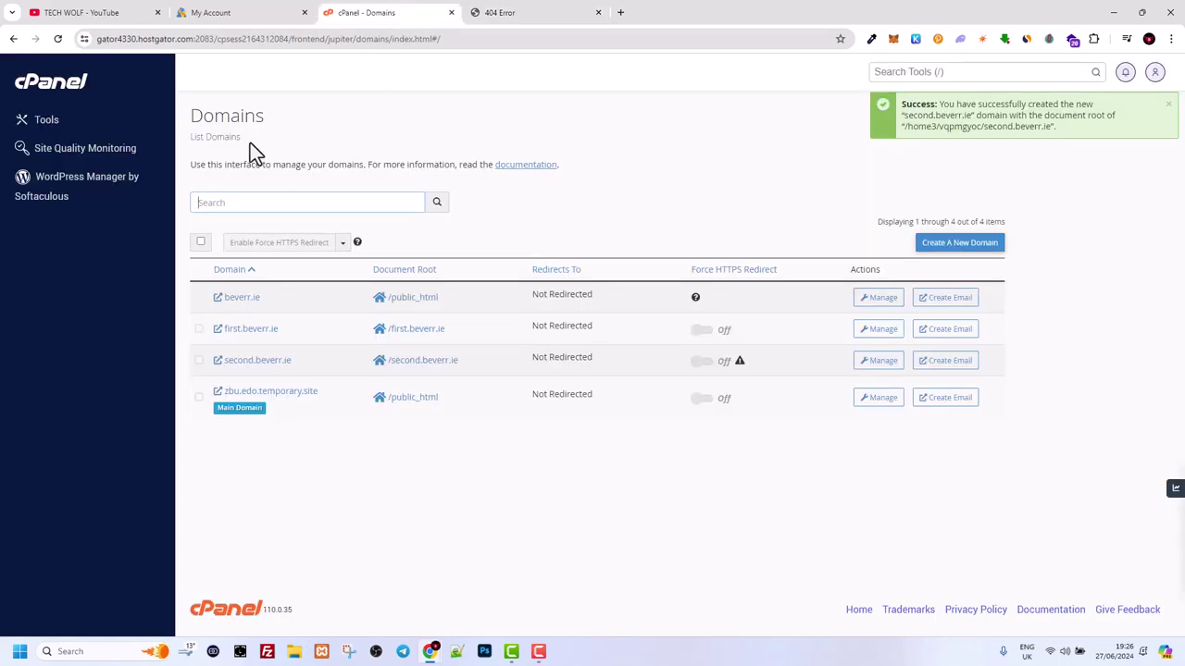
{"action": "left_click", "coordinate": [37, 88]}
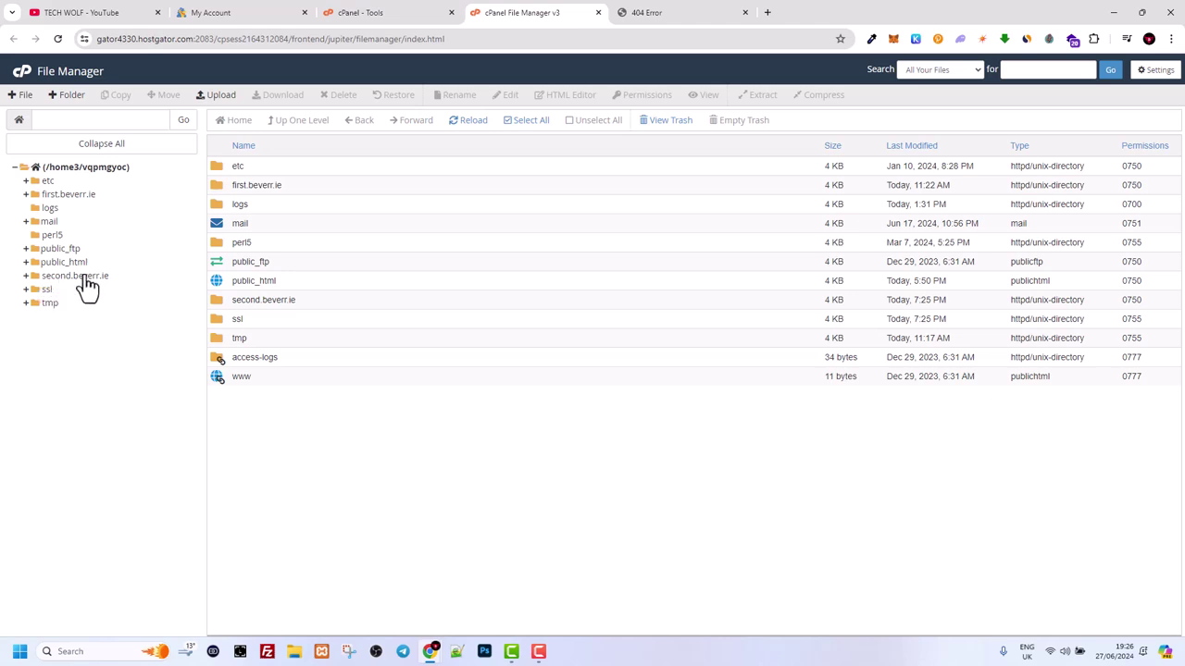
In the second.beverr.ie folder, add a new empty file named index.php.
{"action": "left_click", "coordinate": [81, 278]}
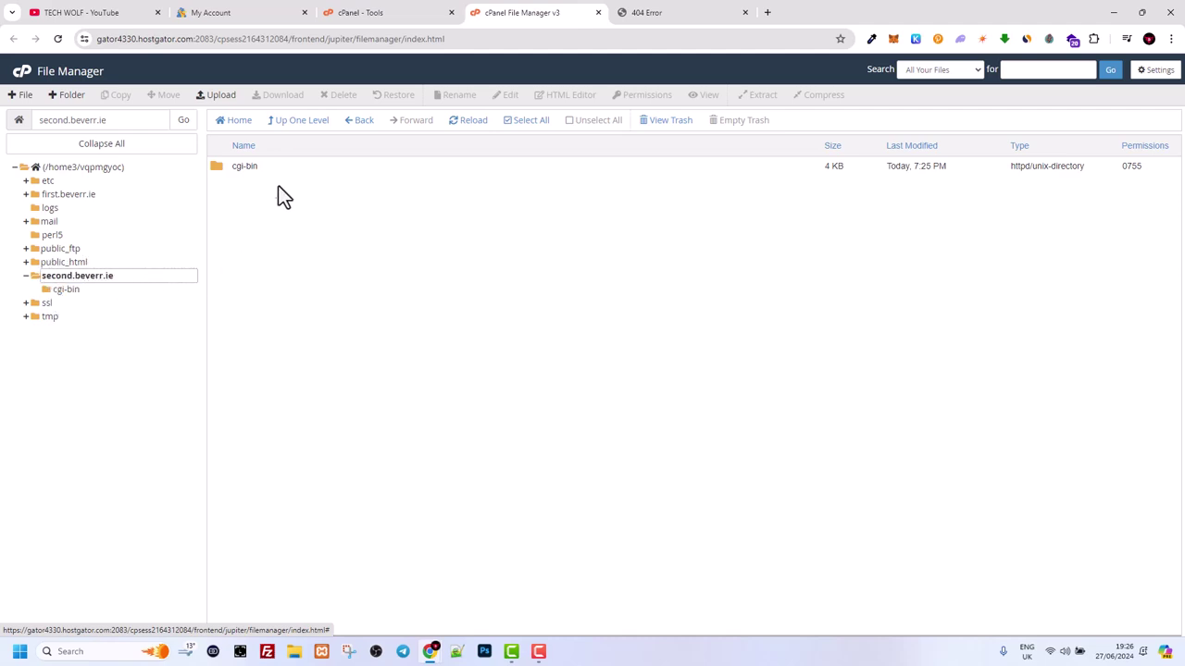
{"action": "left_click", "coordinate": [27, 104]}
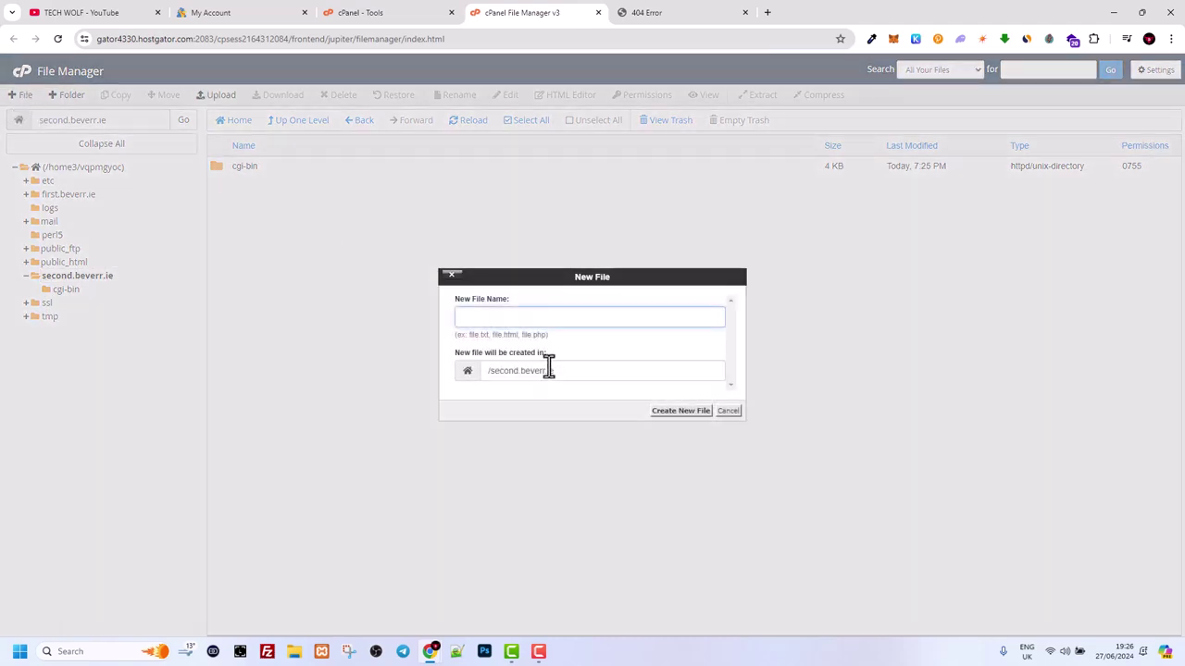
{"action": "type", "text": "index.h"}
{"action": "key", "text": "BackSpace"}
{"action": "type", "text": "php"}
{"action": "key", "text": "Return"}
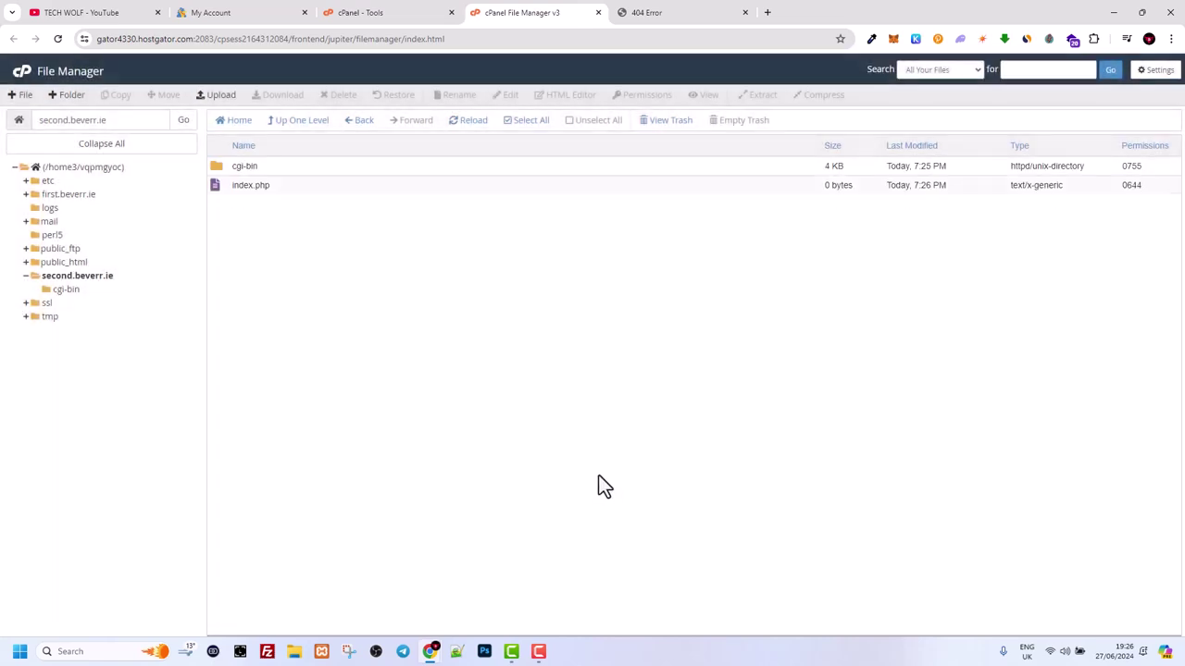
Edit index.php to contain 'Hello World!', save the changes, and close the editor.
{"action": "left_click", "coordinate": [296, 186]}
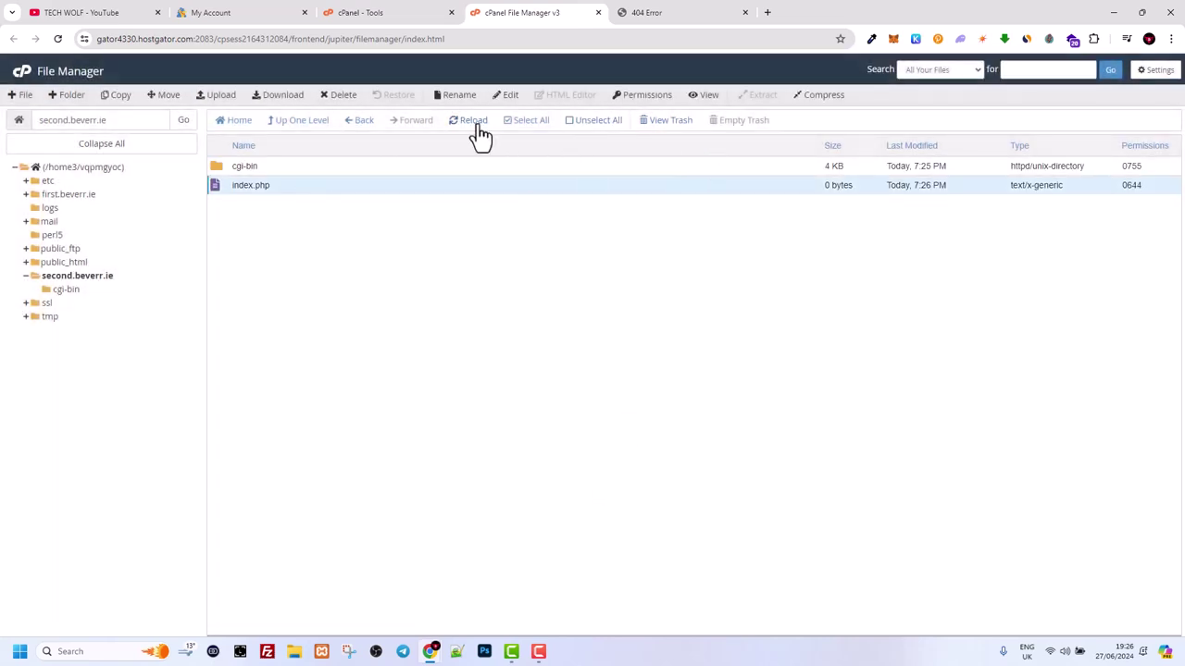
{"action": "double_click", "coordinate": [528, 185]}
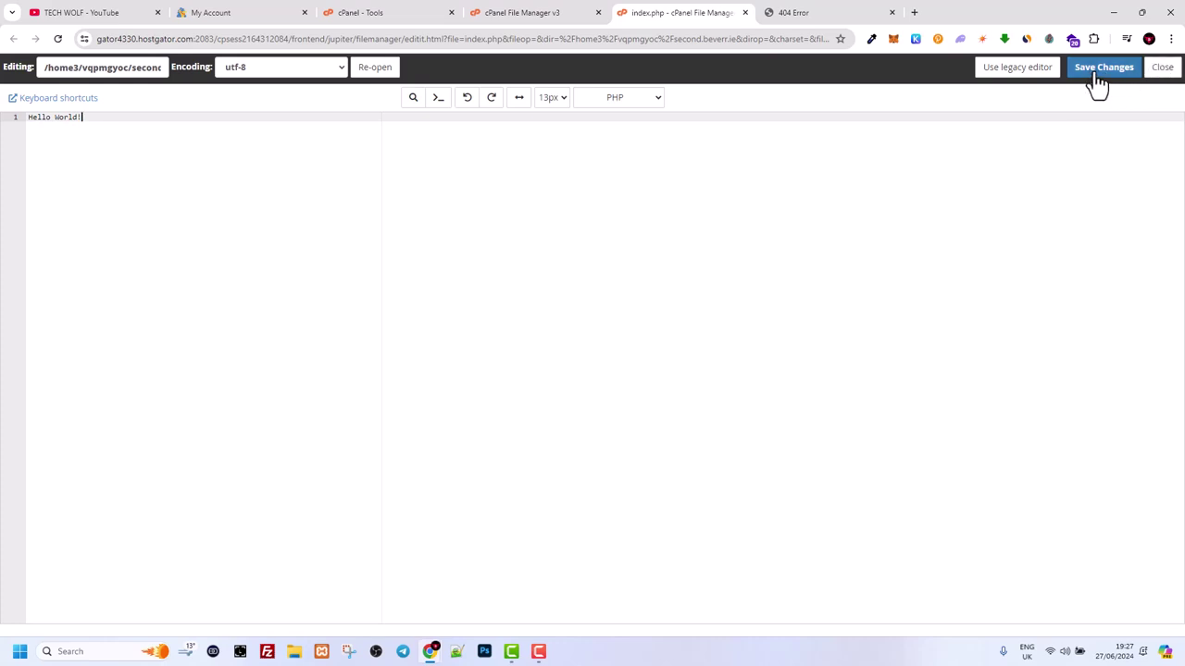
{"action": "left_click", "coordinate": [1097, 72]}
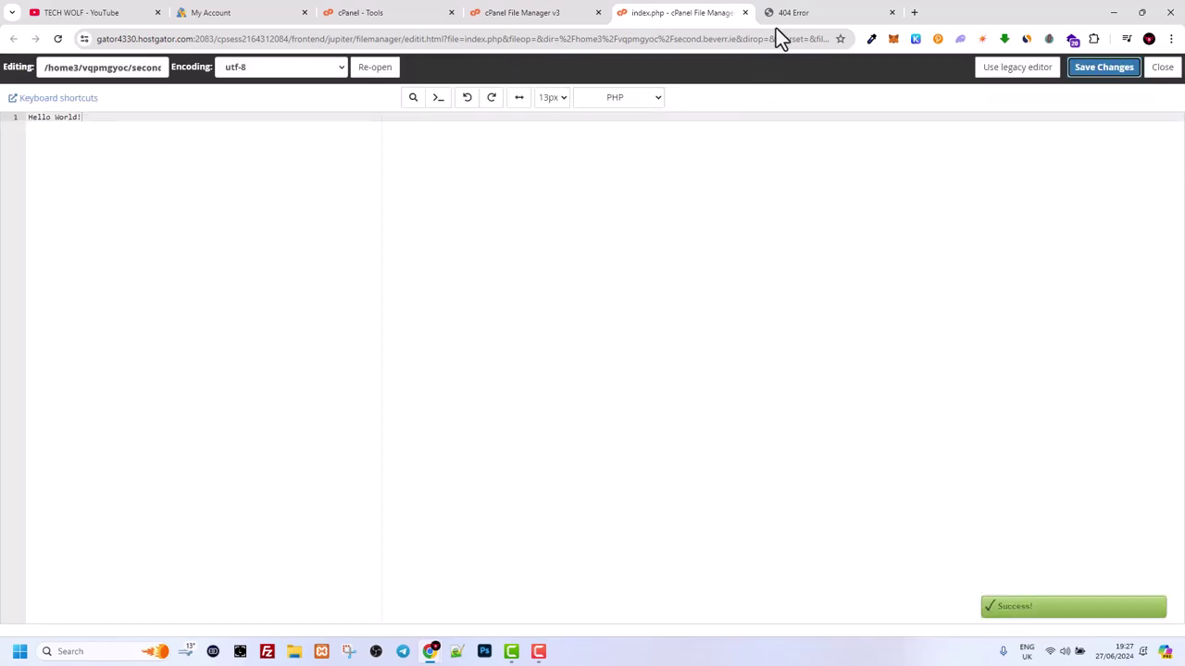
{"action": "left_click", "coordinate": [744, 13]}
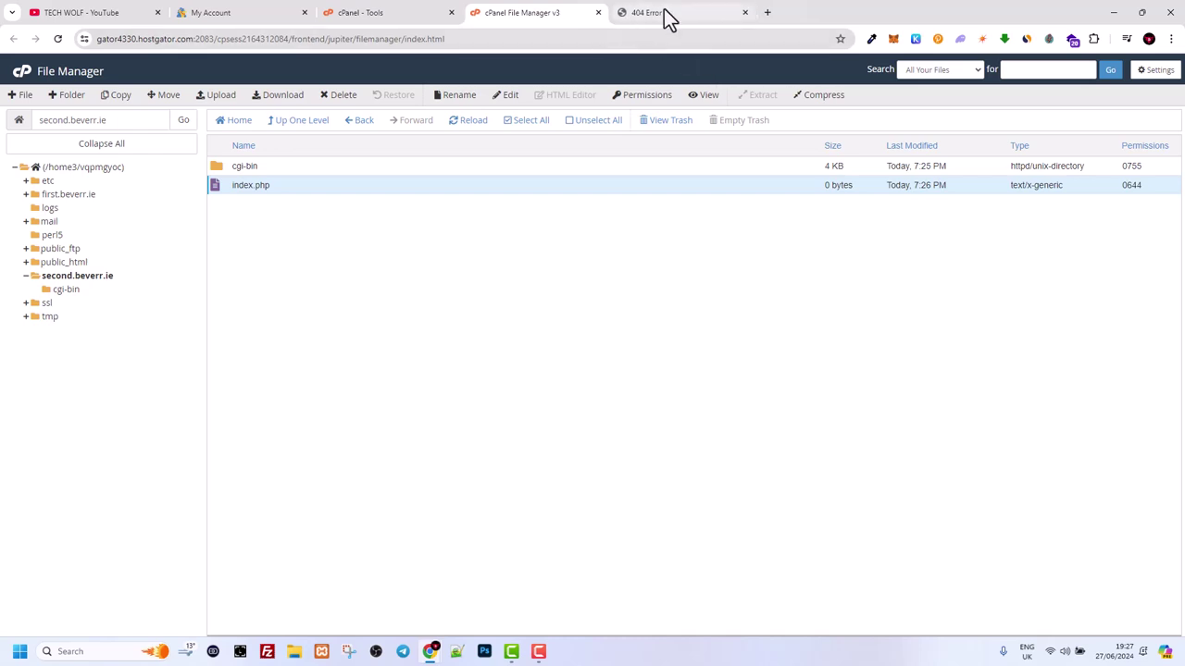
Confirm the second.beverr.ie page shows Hello World!, then return to File Manager.
{"action": "left_click", "coordinate": [664, 12]}
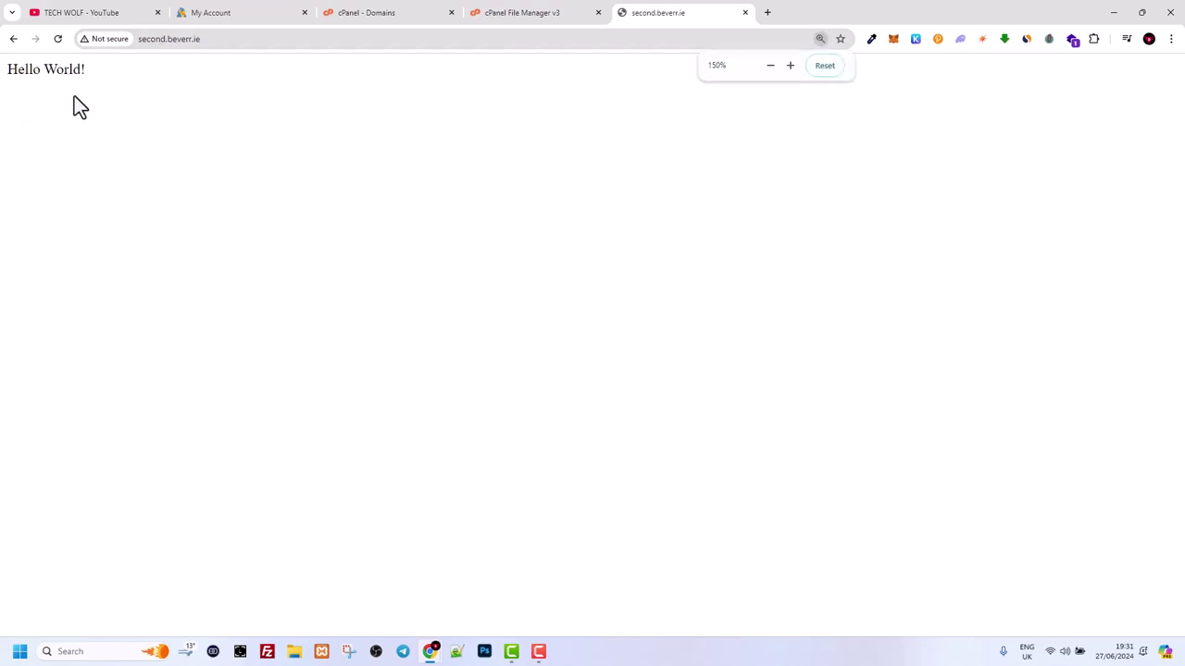
{"action": "left_click_drag", "start_coordinate": [92, 76], "coordinate": [8, 74]}
{"action": "left_click", "coordinate": [546, 11]}
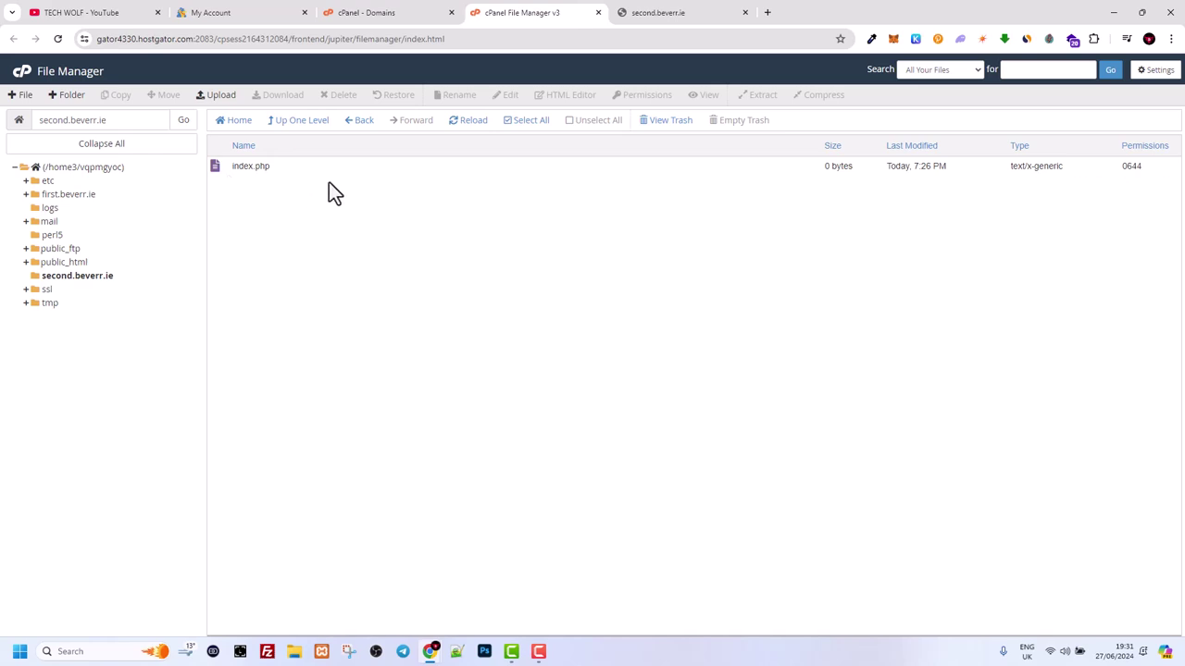
Select index.php and expand public_html to show wp-admin, wp-content and wp-includes.
{"action": "left_click", "coordinate": [260, 167]}
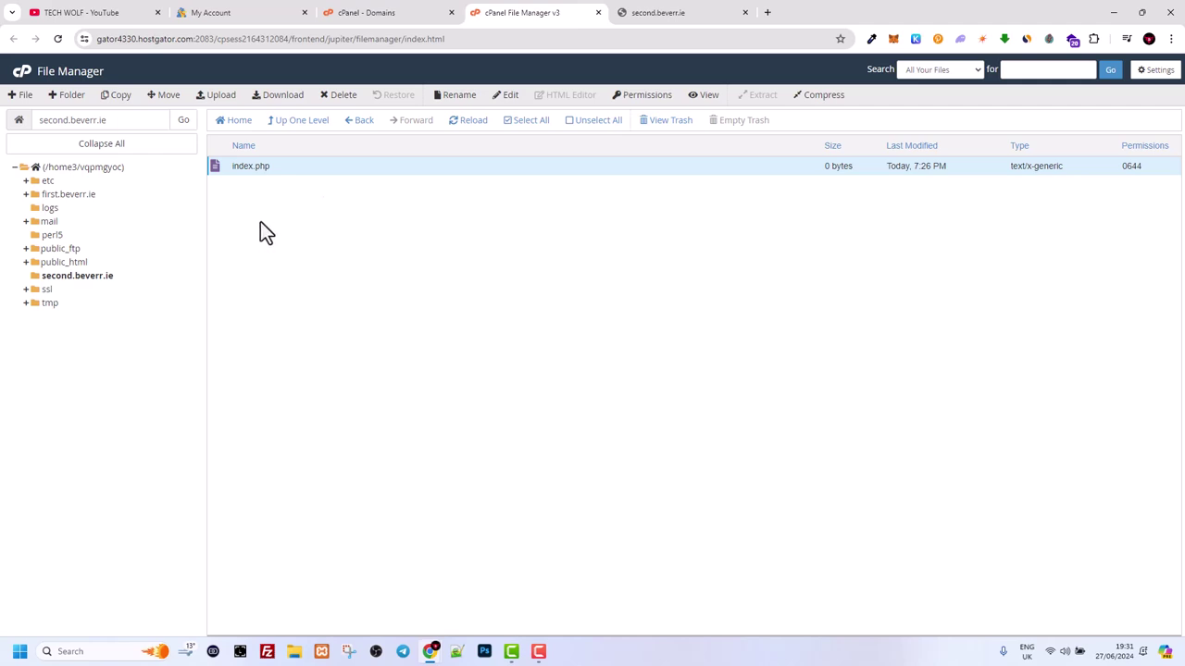
{"action": "left_click", "coordinate": [41, 264]}
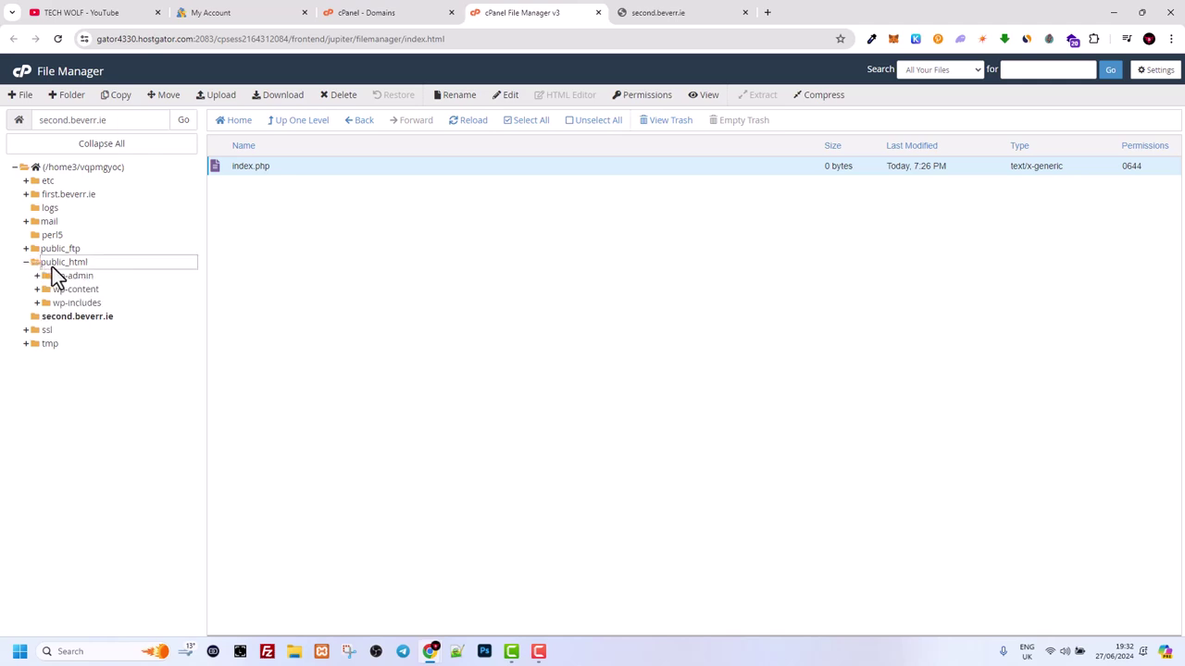